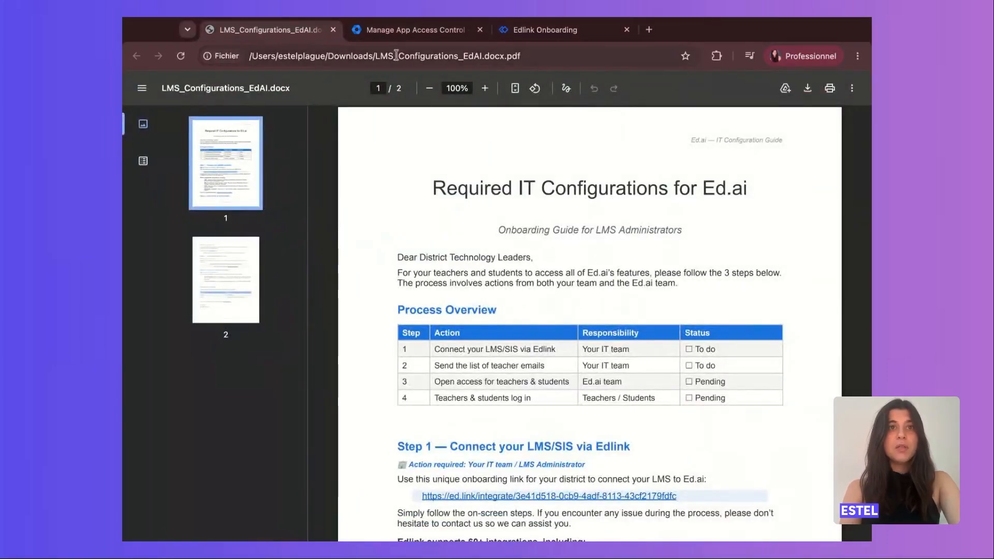
left_click(399, 31)
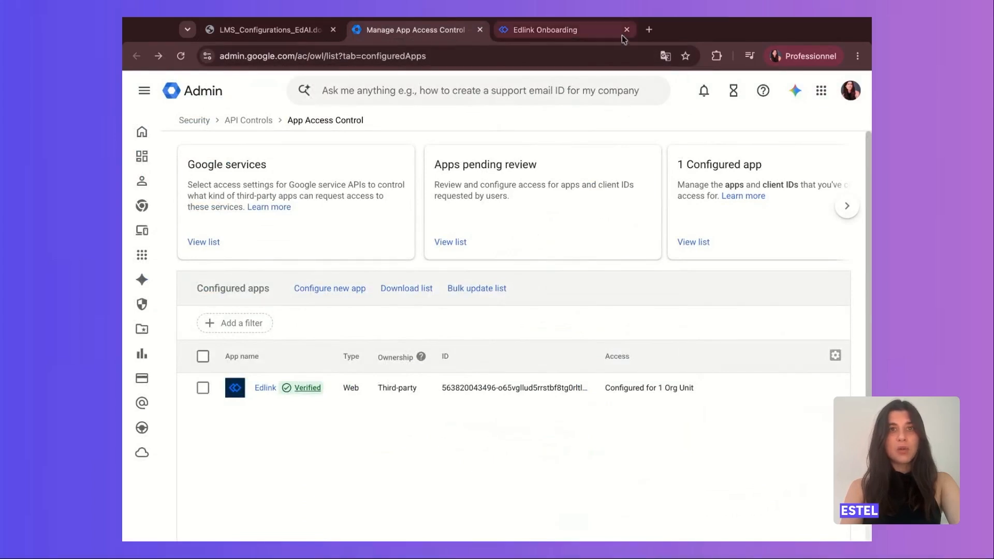
left_click(595, 31)
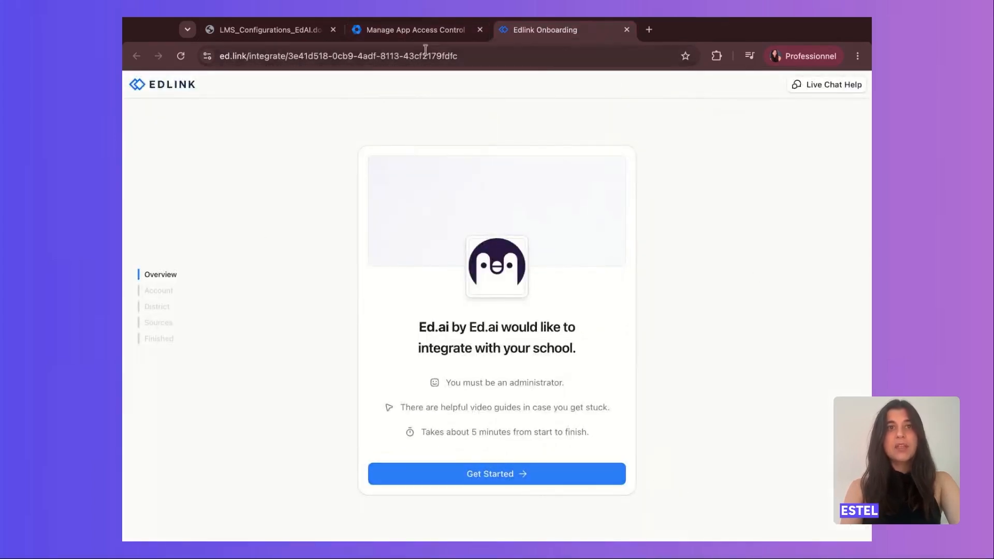
left_click(414, 30)
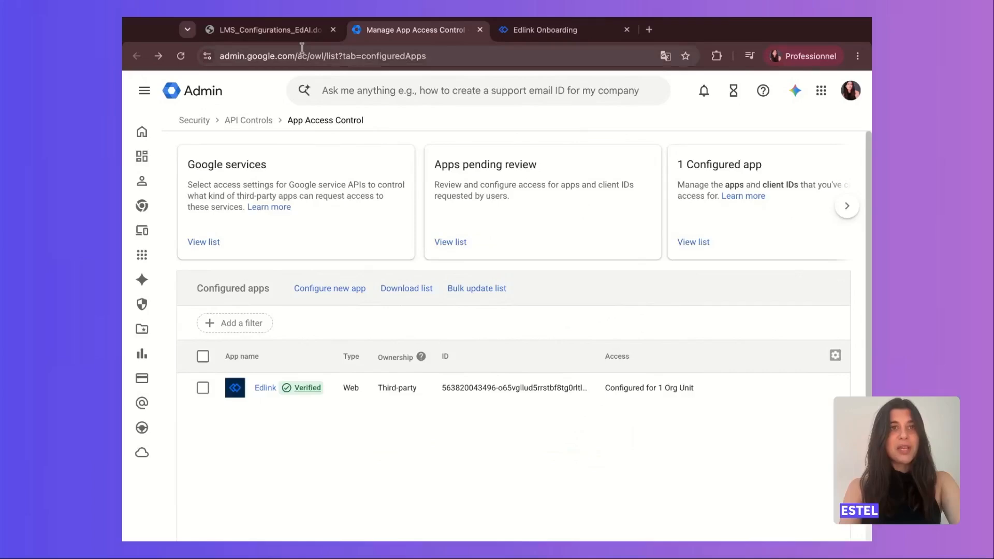
left_click(266, 30)
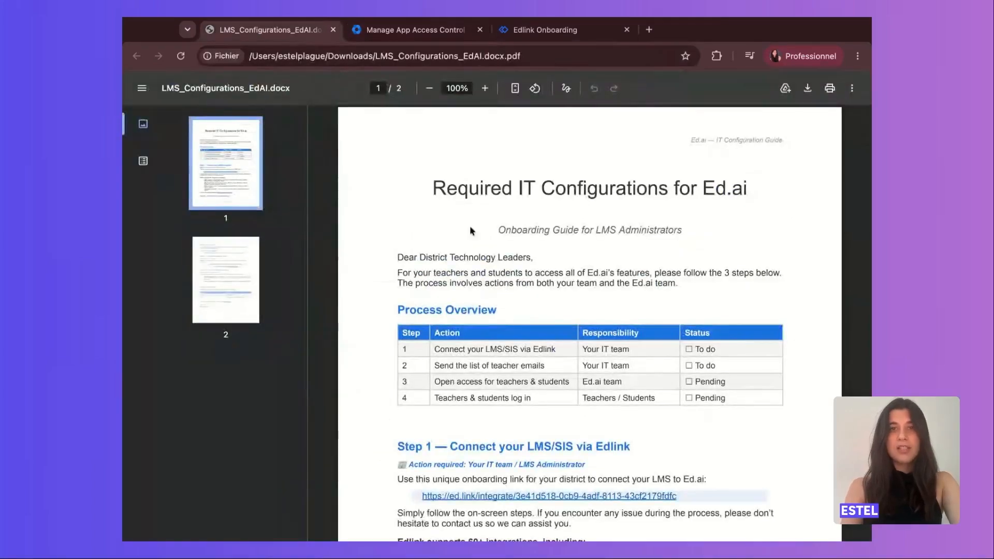
Open the district's unique Edlink onboarding link from Step 1 of the configuration guide and start the Ed.ai integration.
scroll(470, 225, "down", 5)
scroll(471, 230, "down", 2)
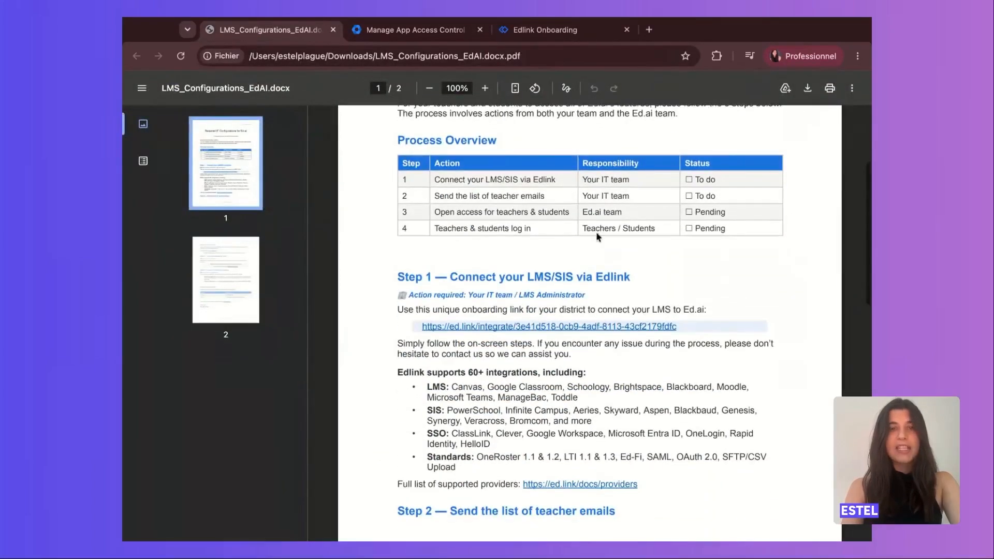
left_click(583, 327)
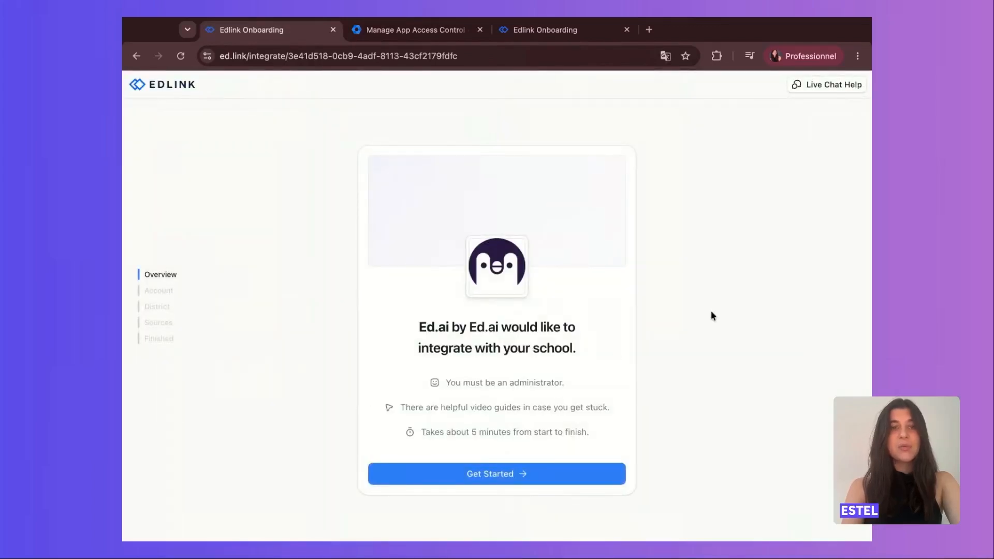
left_click(512, 479)
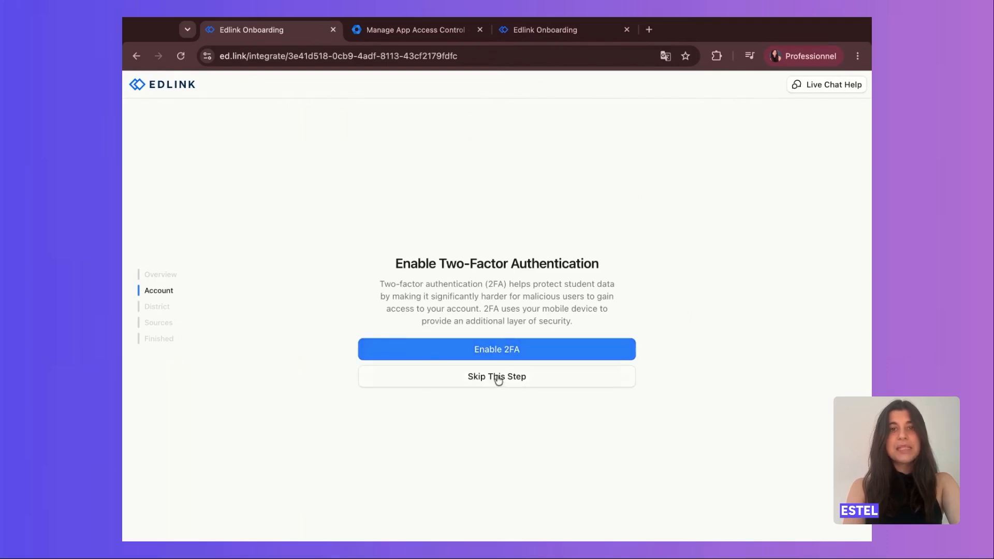
Skip enabling two-factor authentication and agree to the Edlink and Ed.ai terms.
left_click(497, 377)
left_click(529, 444)
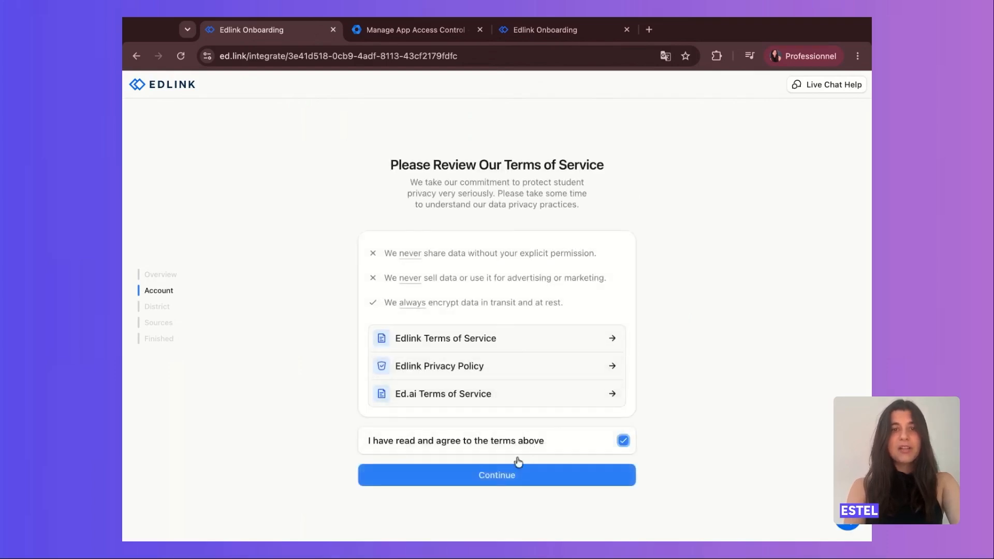
left_click(506, 475)
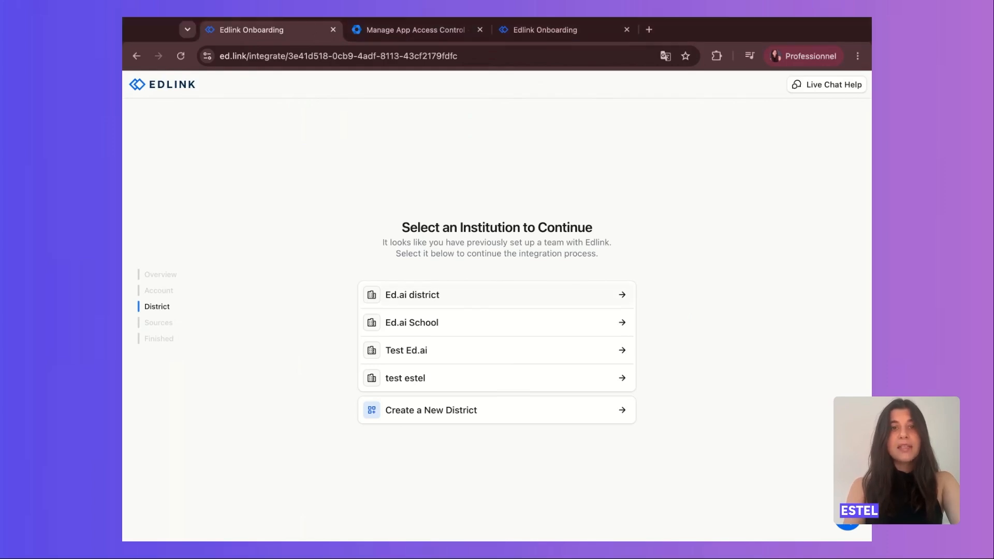
Set up a Google data source for the Ed.ai district institution, with its data stored in the United States.
left_click(446, 298)
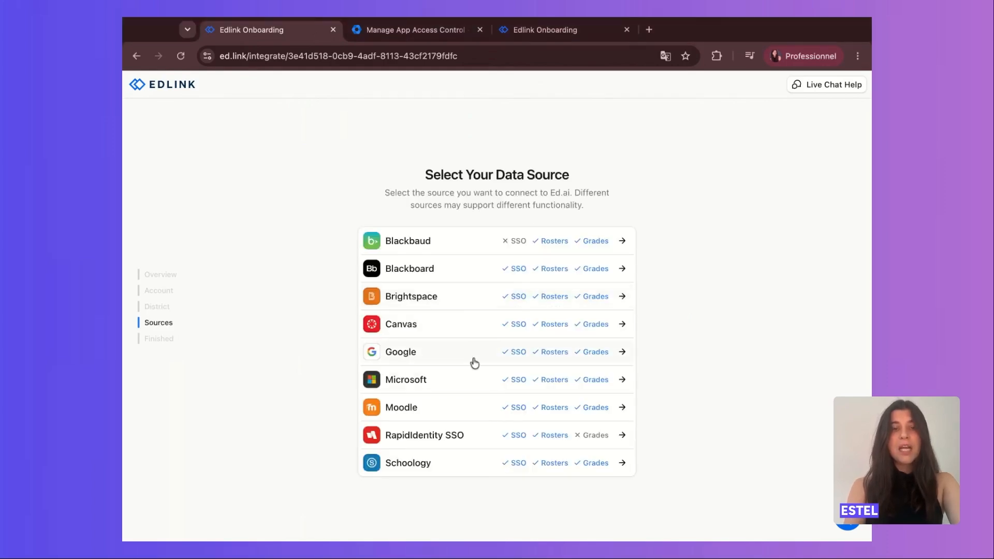
left_click(432, 359)
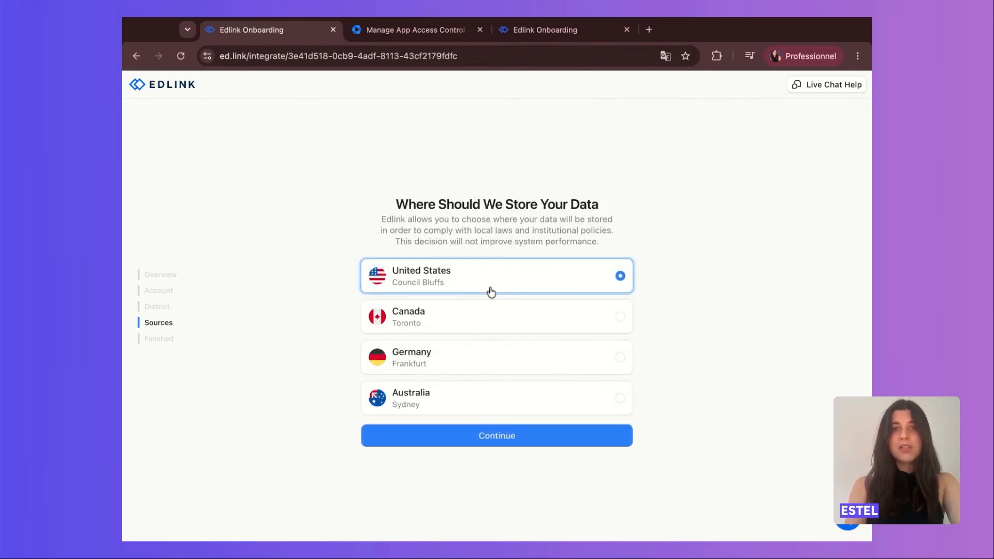
left_click(510, 441)
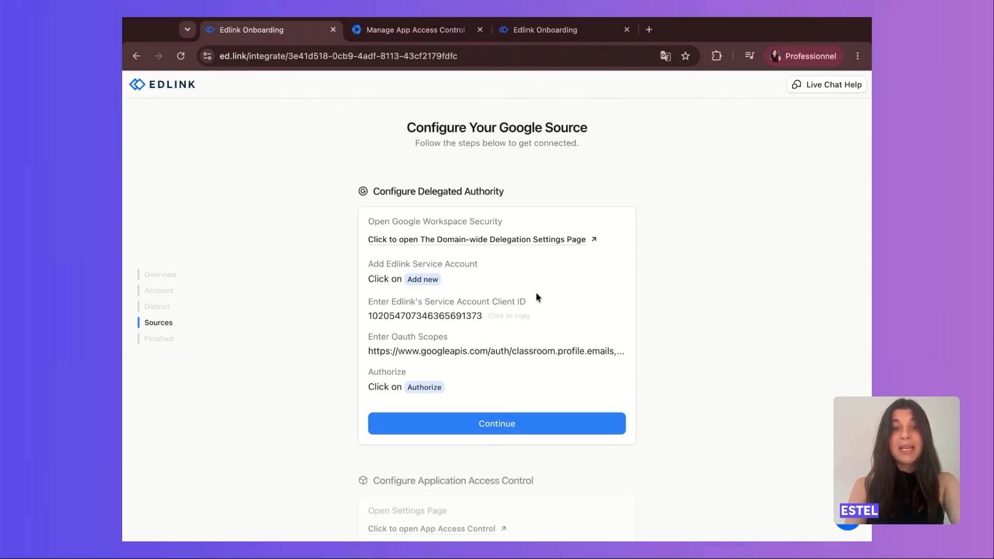
Copy Edlink's service account client ID and enter it for a new API client on the Domain-wide Delegation page.
left_click(444, 318)
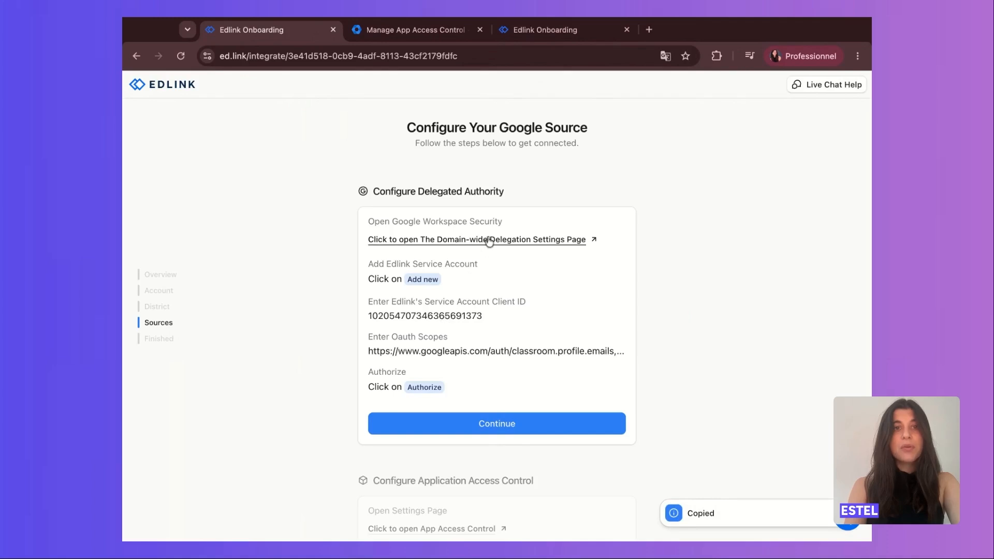
left_click(510, 246)
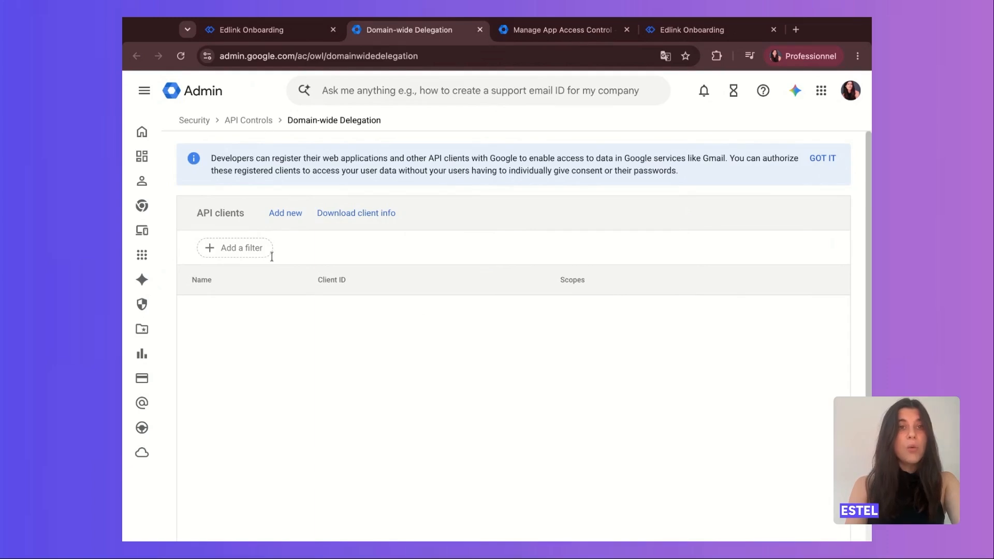
left_click(286, 215)
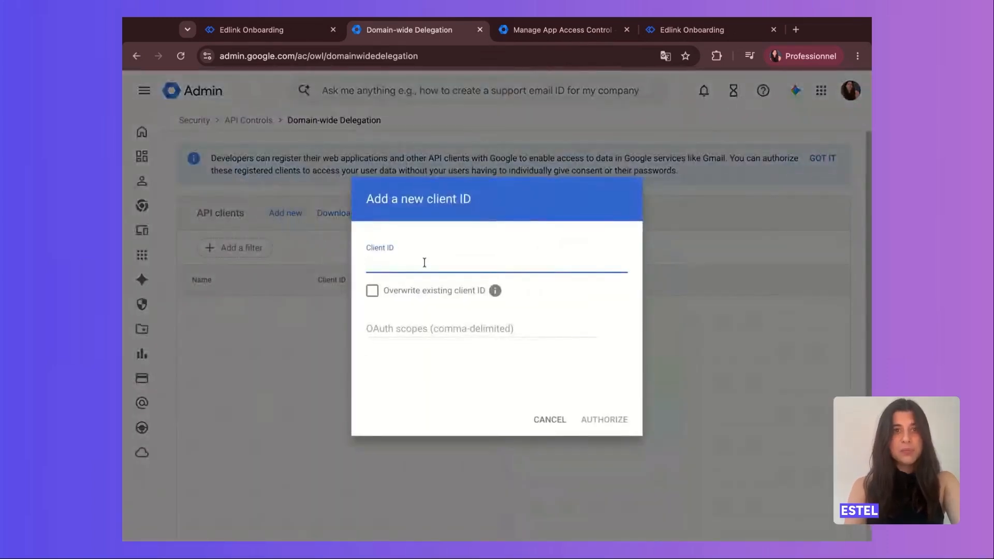
key("ctrl+v")
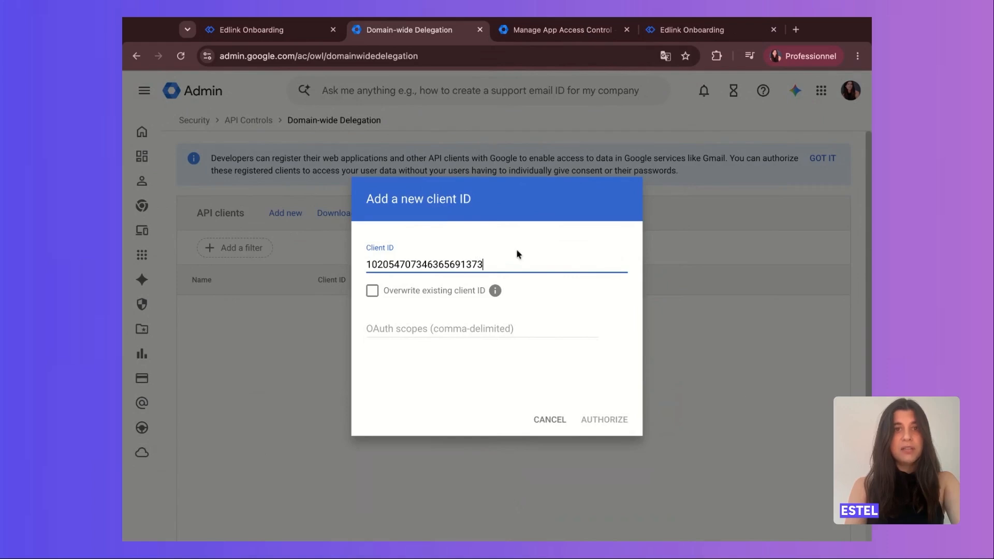
Copy the OAuth scopes from the Edlink onboarding page into the new API client and authorize it.
left_click(281, 39)
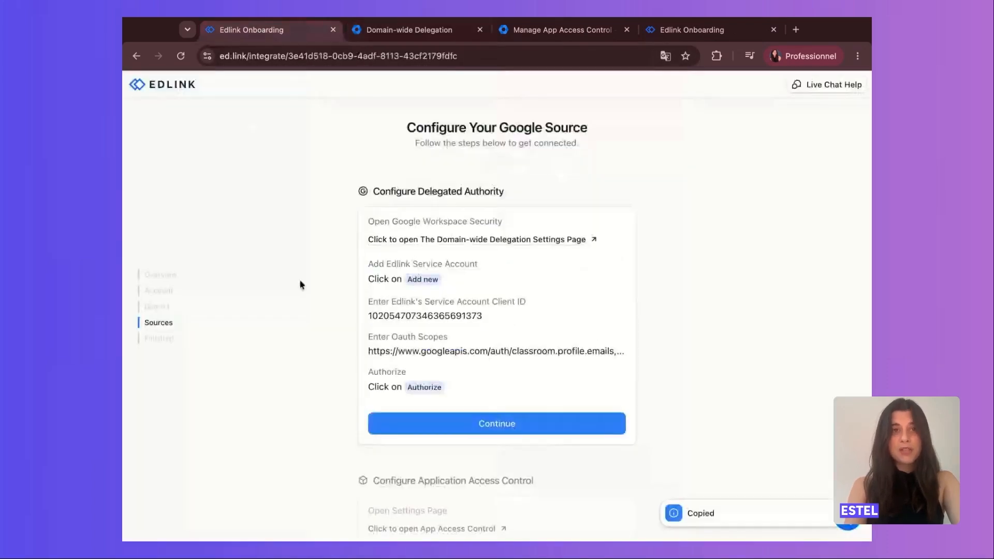
left_click(524, 352)
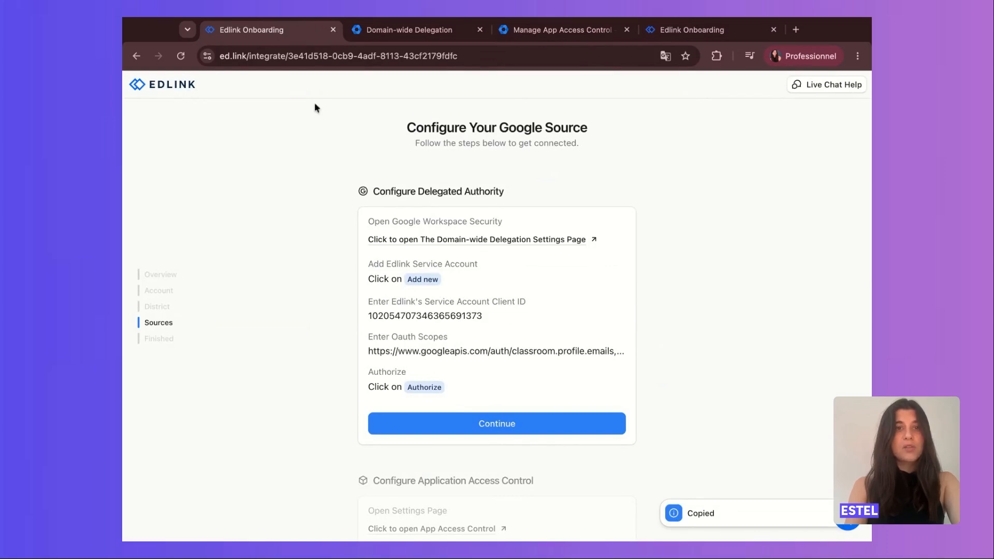
left_click(395, 30)
left_click(424, 331)
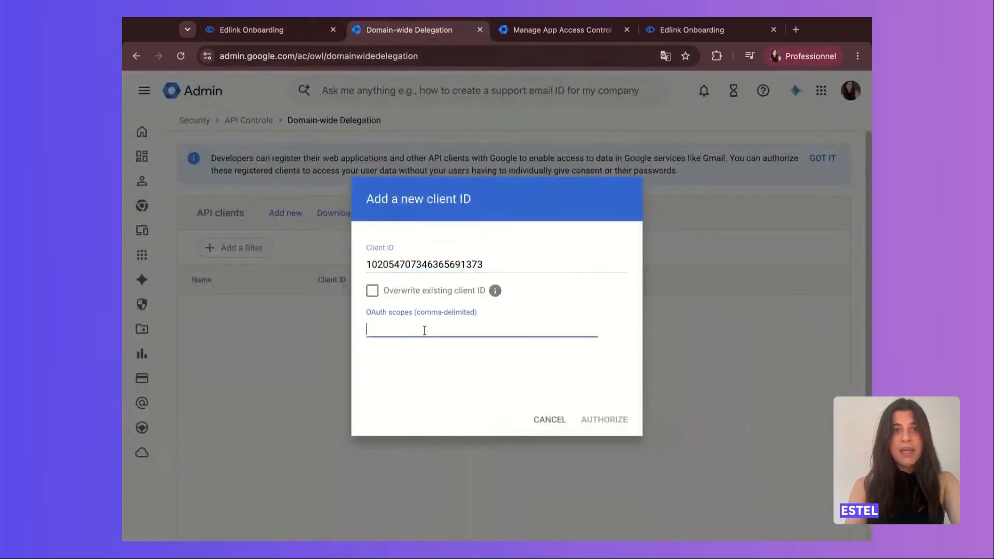
key("ctrl+v")
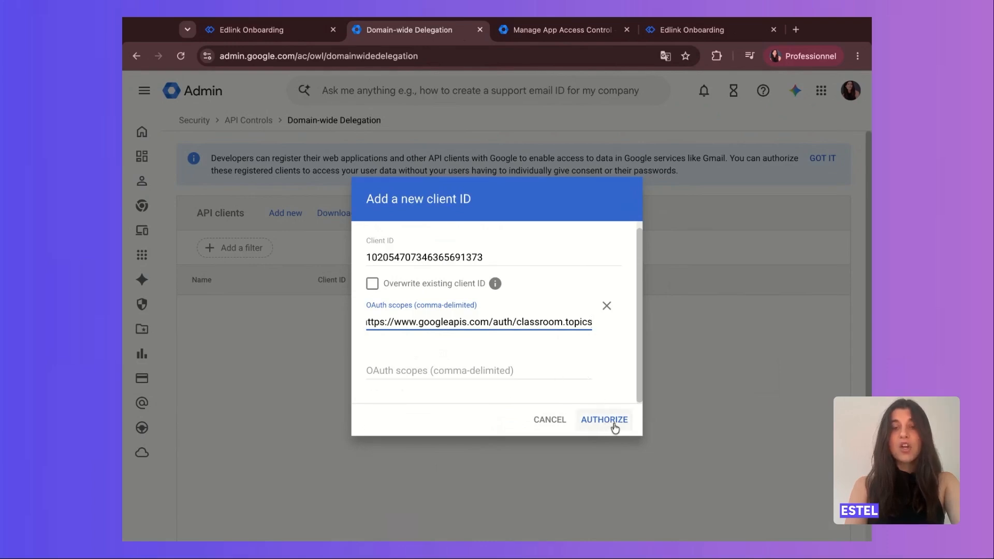
left_click(615, 428)
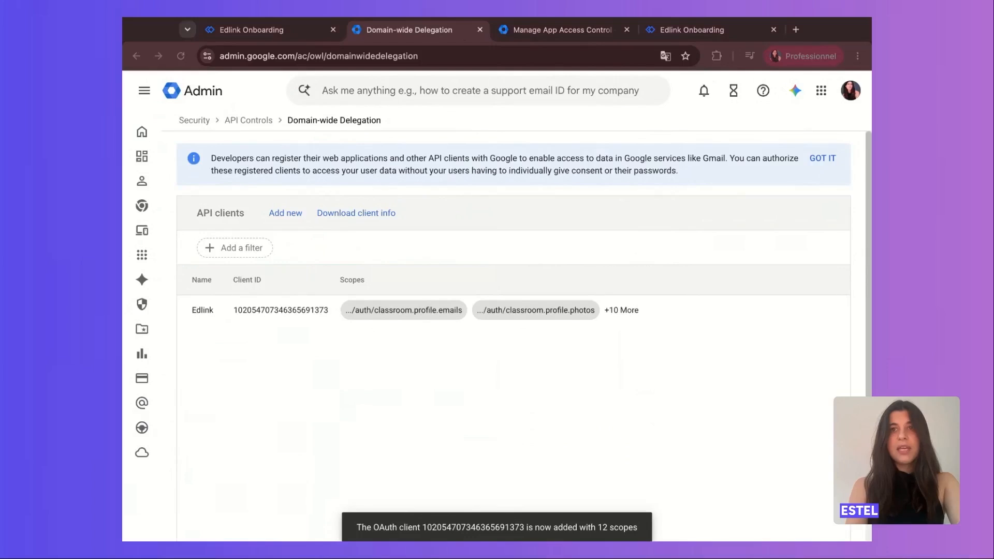
Finish the Configure Delegated Authority section in Edlink and copy the client ID given for Application Access Control.
left_click(279, 40)
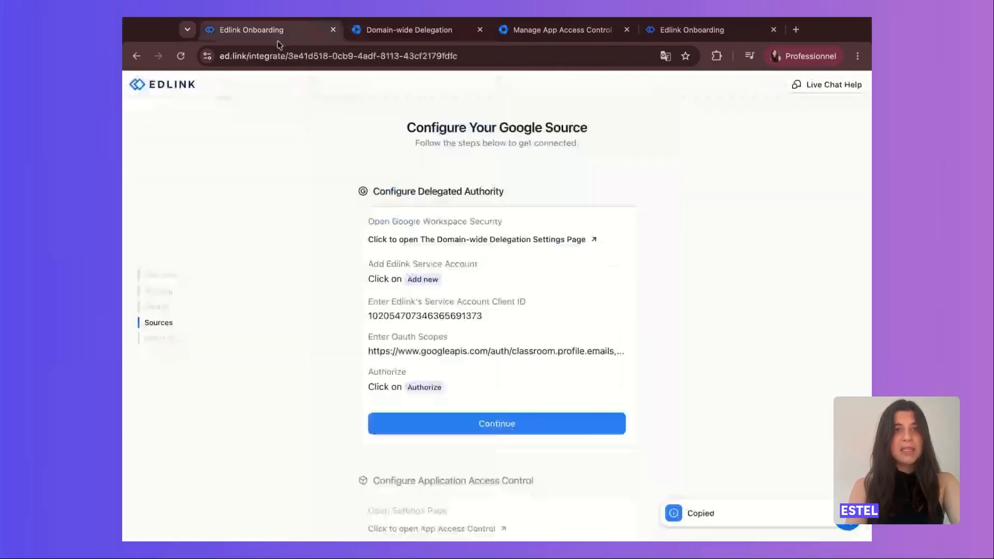
left_click(437, 422)
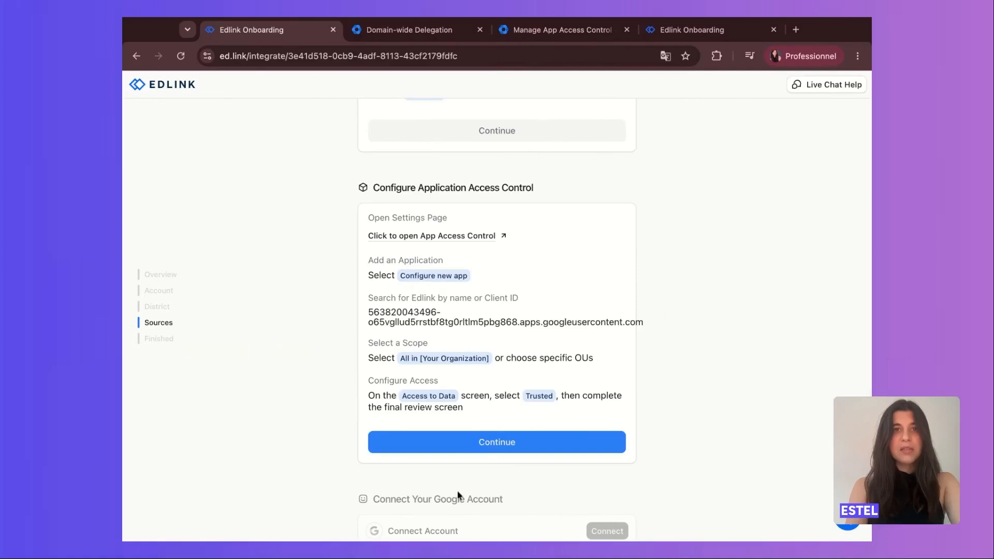
scroll(639, 436, "down", 1)
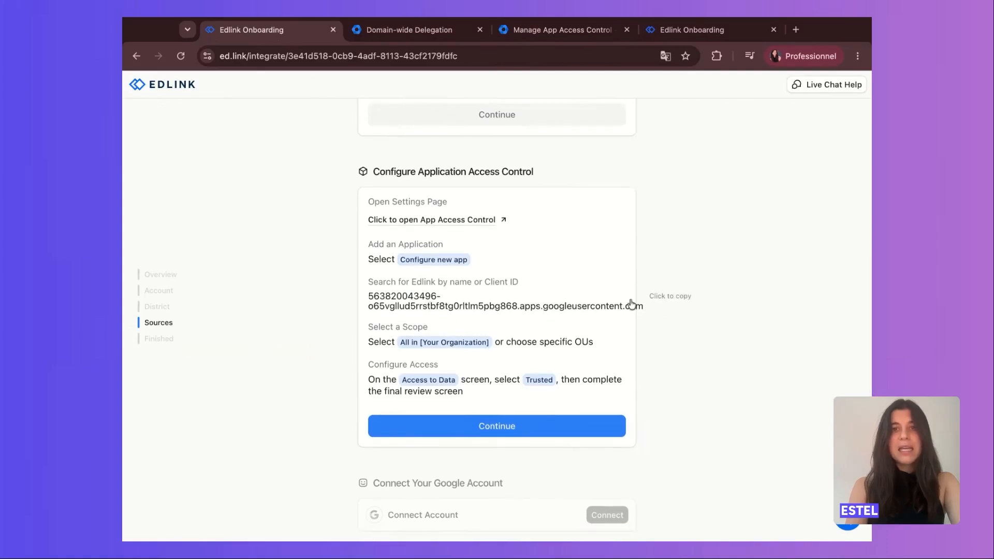
left_click(665, 302)
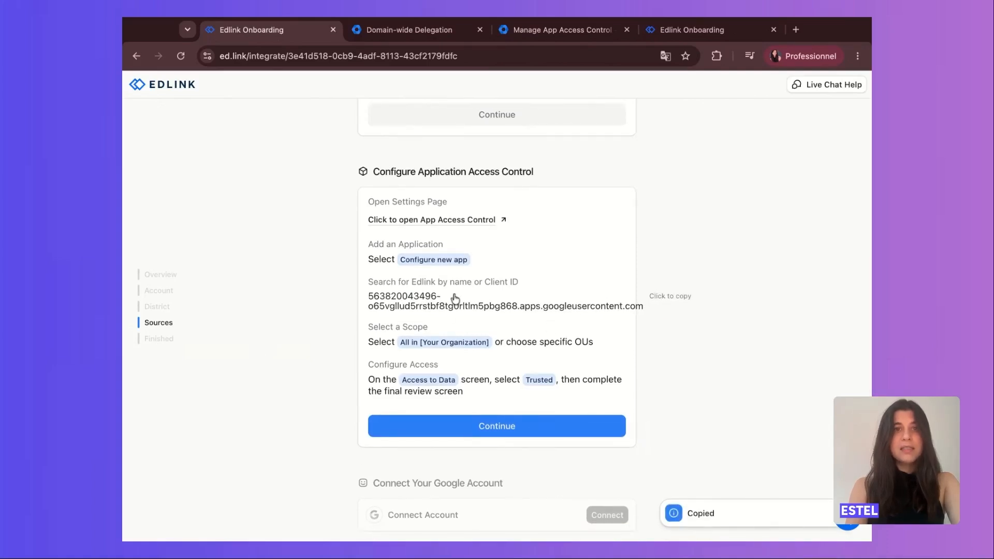
Open the Admin console's App Access Control, start configuring a new app, and find and select Edlink by the copied client ID.
left_click(486, 220)
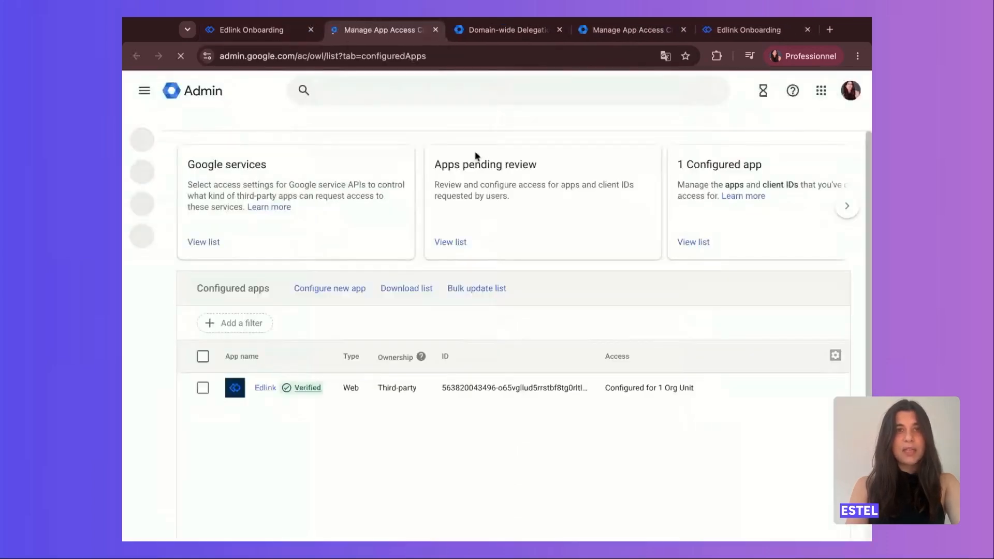
scroll(421, 131, "down", 1)
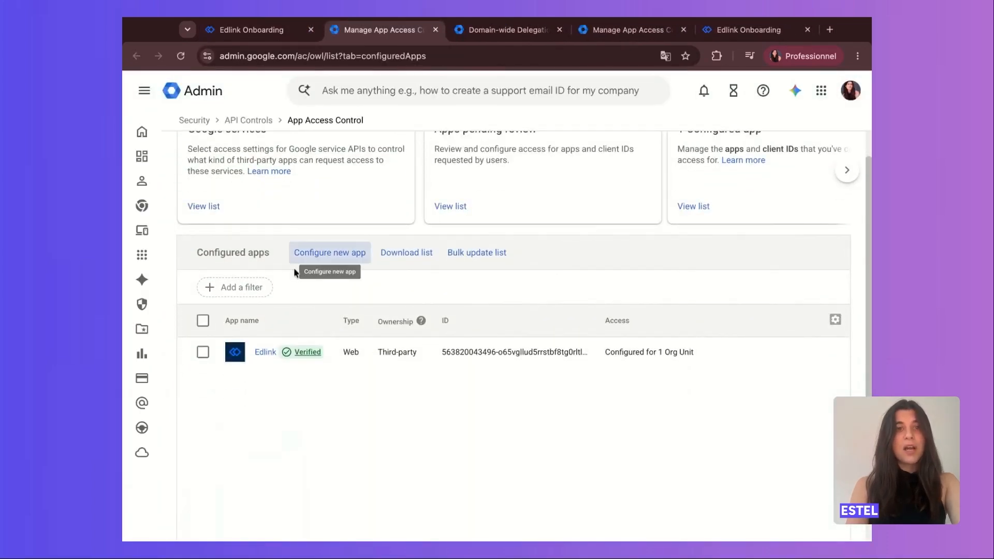
left_click(332, 253)
left_click(293, 293)
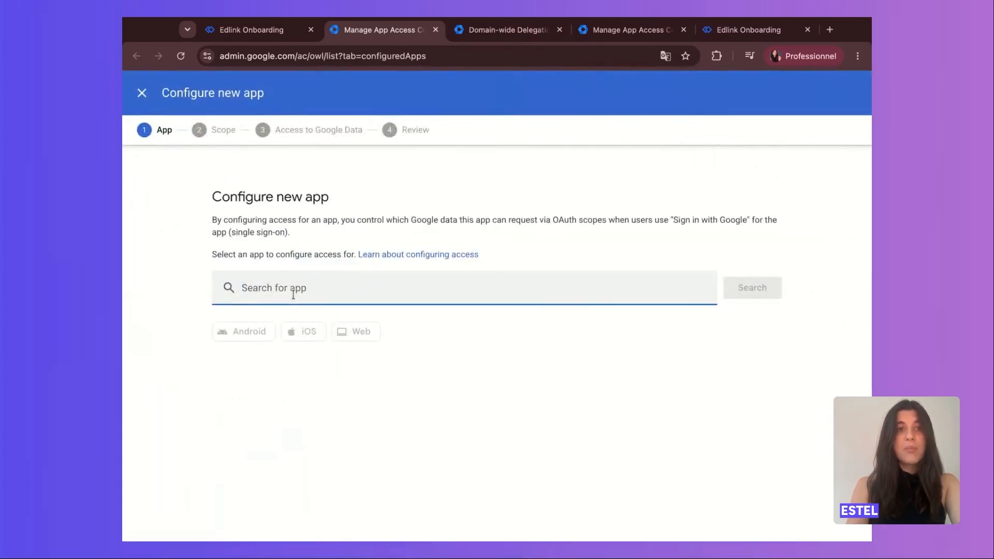
key("super+v")
left_click(548, 248)
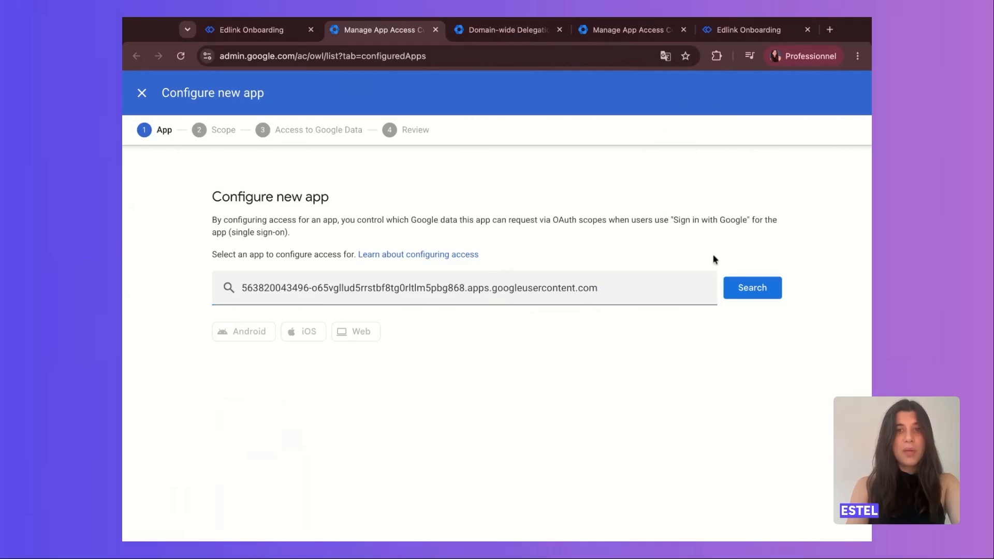
left_click(750, 288)
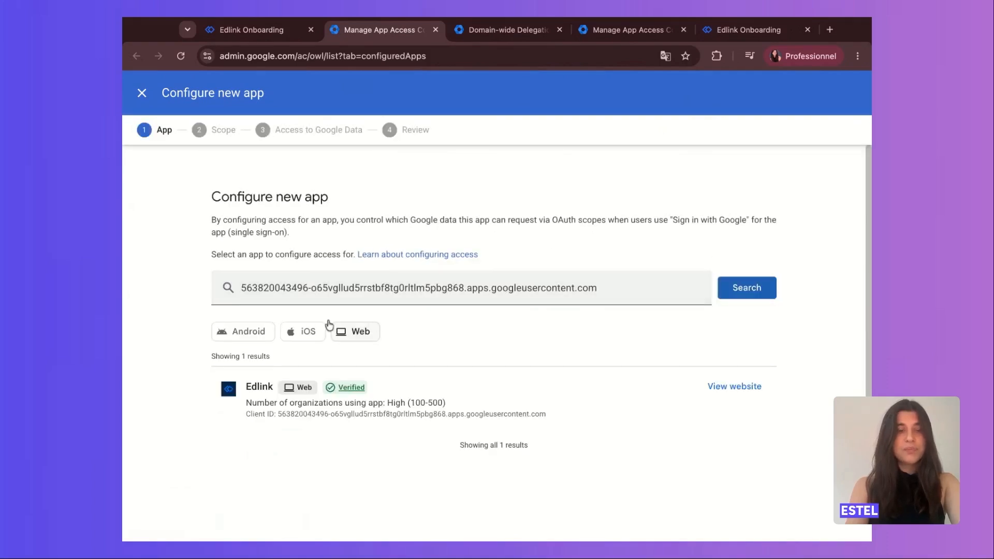
left_click(255, 389)
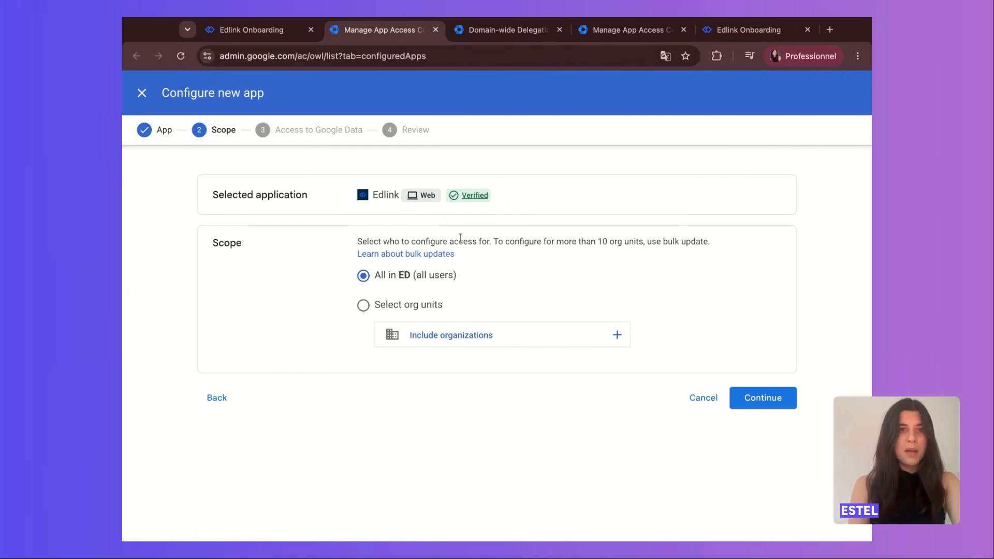
Configure Edlink with Trusted access to Google data for all users in ED and finish the app configuration.
left_click(762, 400)
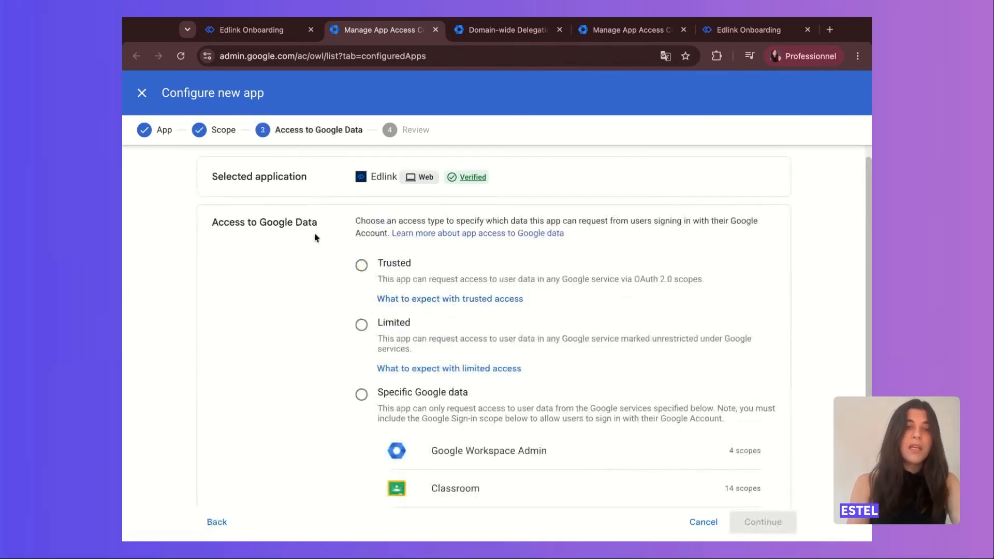
left_click(361, 266)
left_click(763, 522)
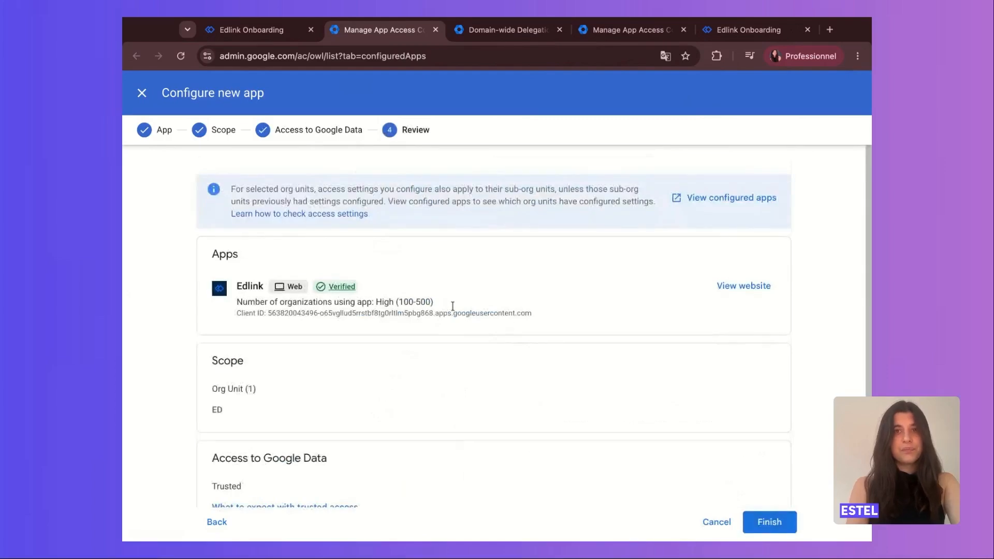
left_click(768, 519)
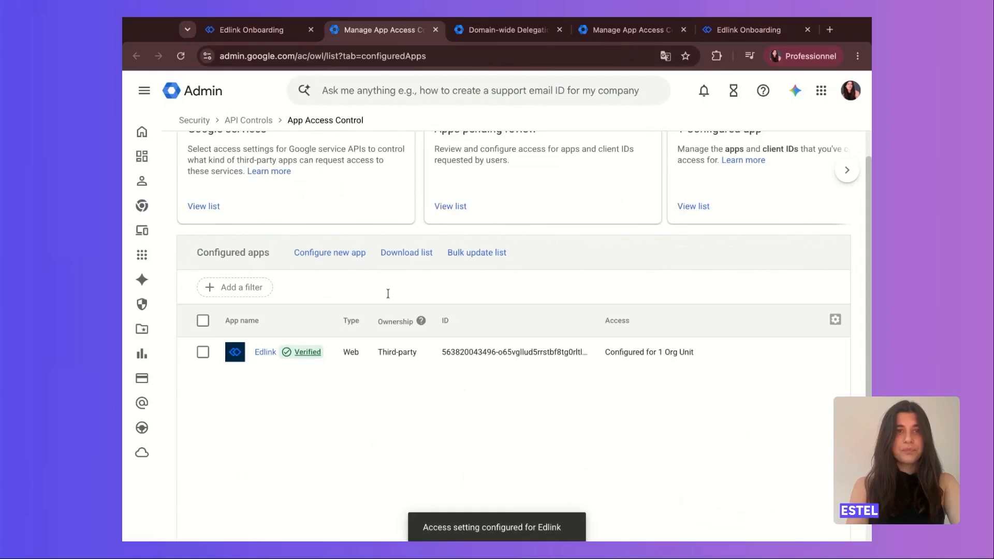
scroll(357, 301, "up", 1)
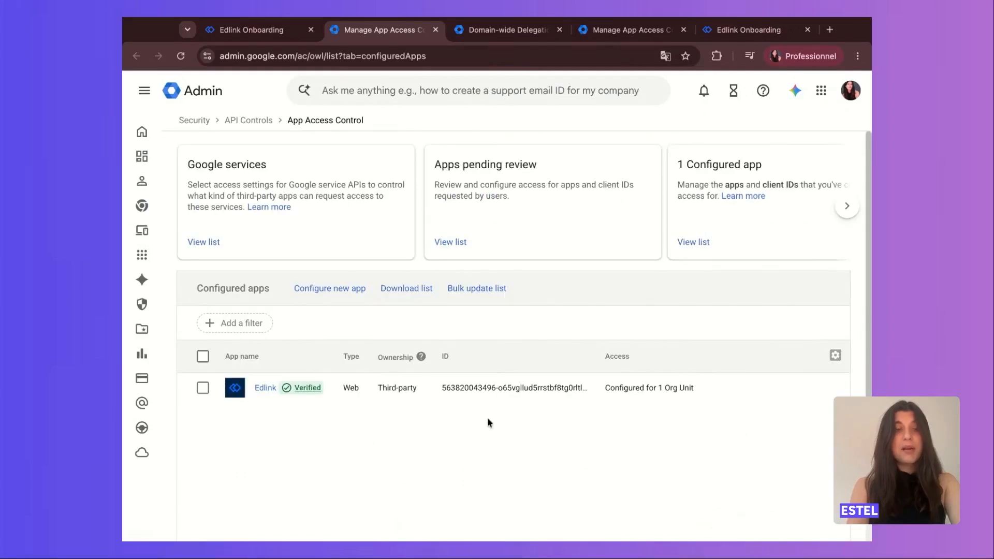
Complete the Configure Application Access Control section in Edlink and connect the admin's Google account, granting Edlink the requested access.
left_click(279, 30)
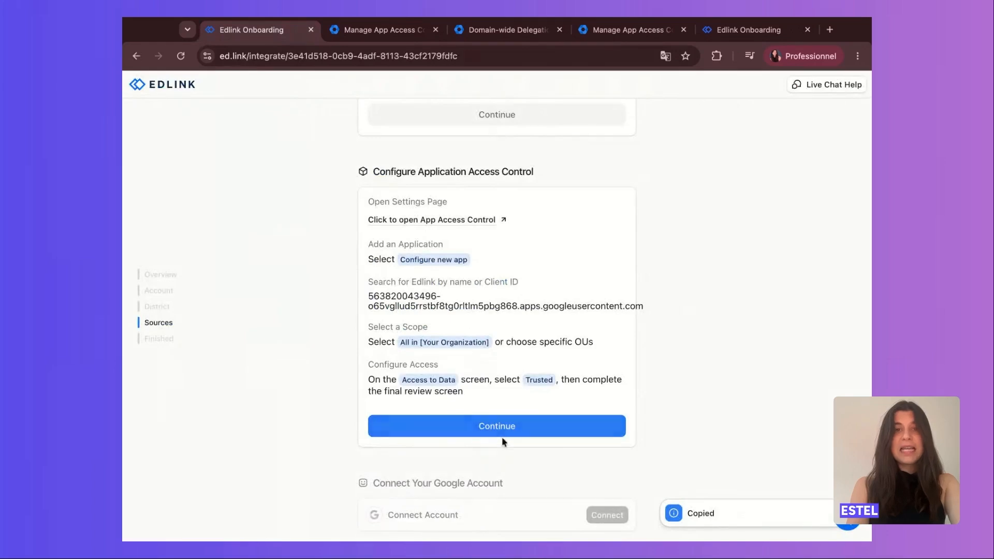
left_click(518, 430)
scroll(517, 430, "down", 3)
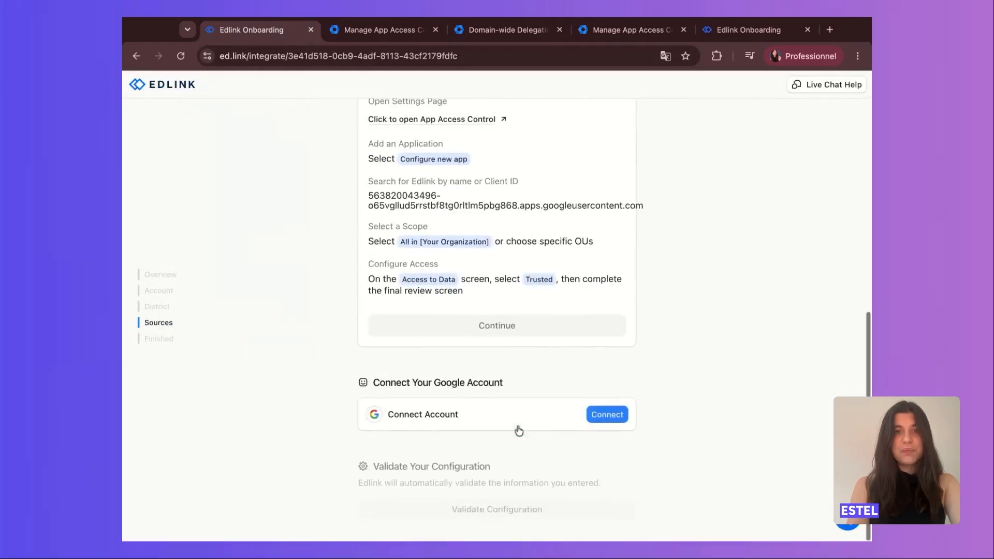
left_click(606, 418)
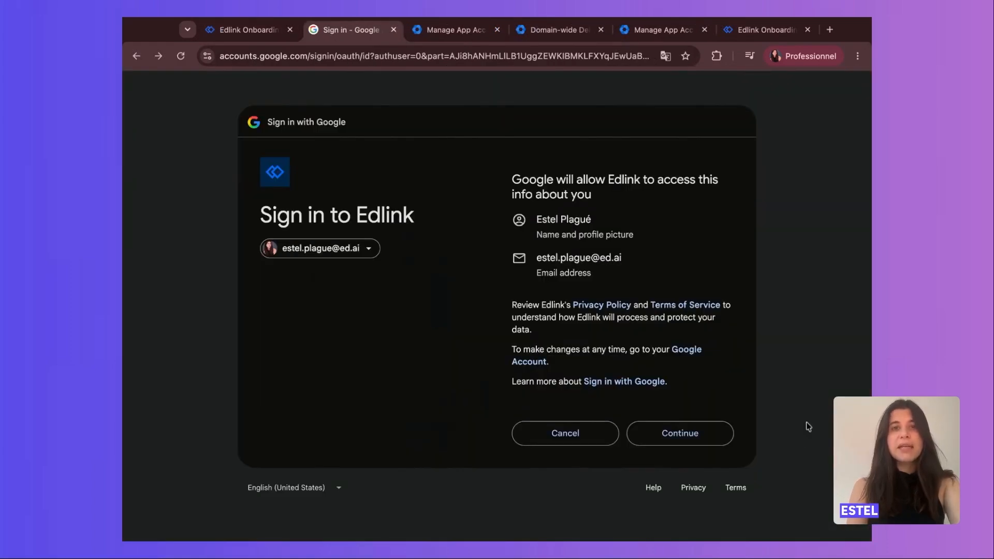
left_click(703, 436)
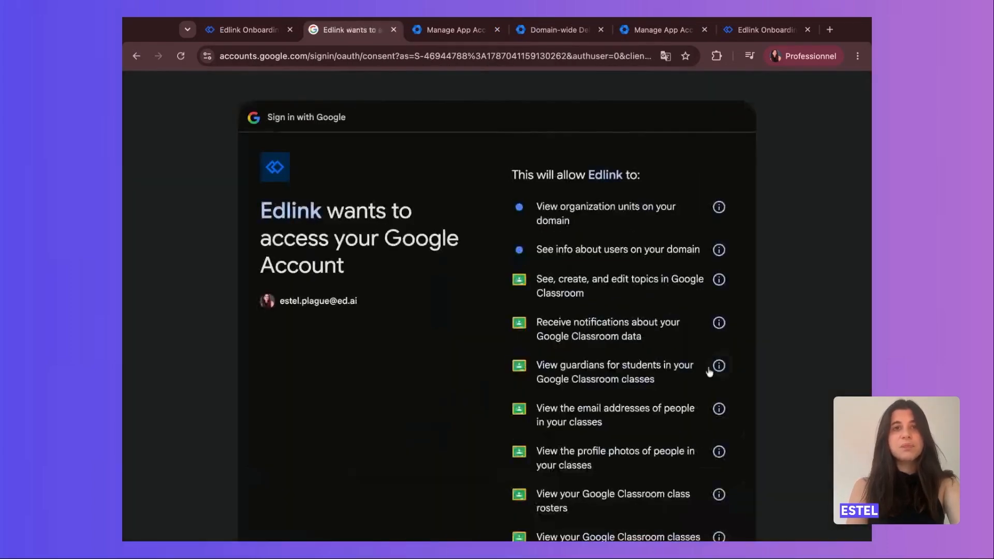
scroll(488, 420, "down", 5)
left_click(689, 442)
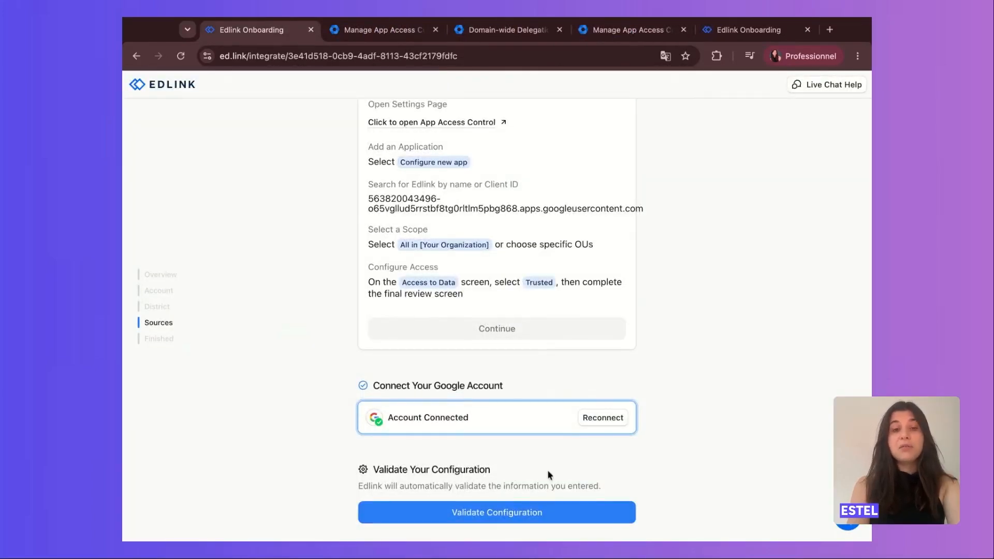
Validate the Edlink configuration and finish the integration setup, skipping data enrichment.
left_click(514, 512)
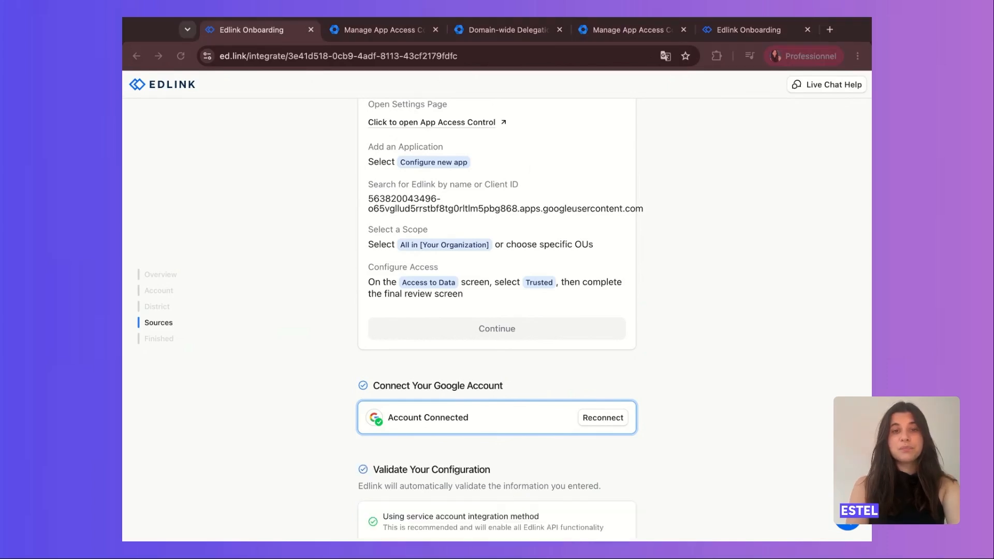
scroll(654, 444, "down", 4)
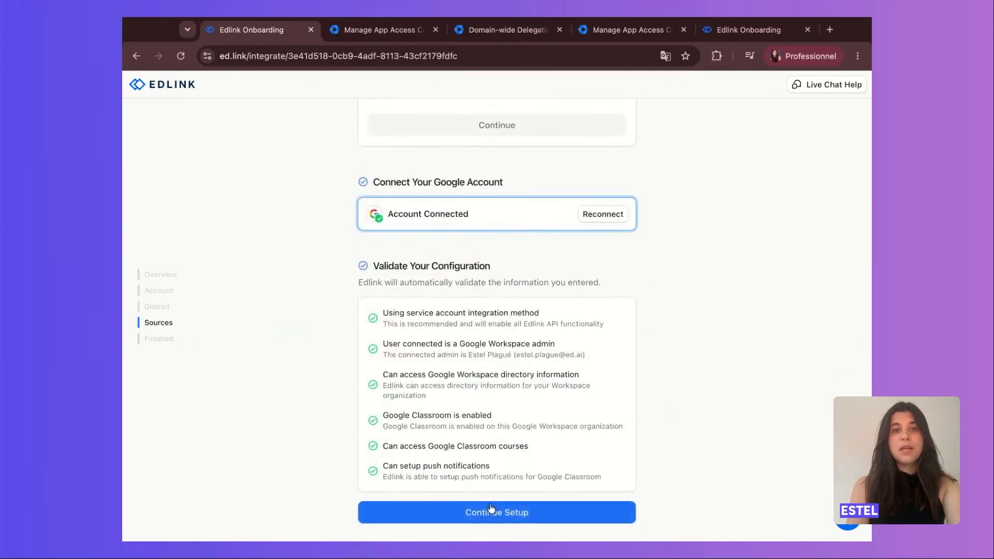
left_click(513, 515)
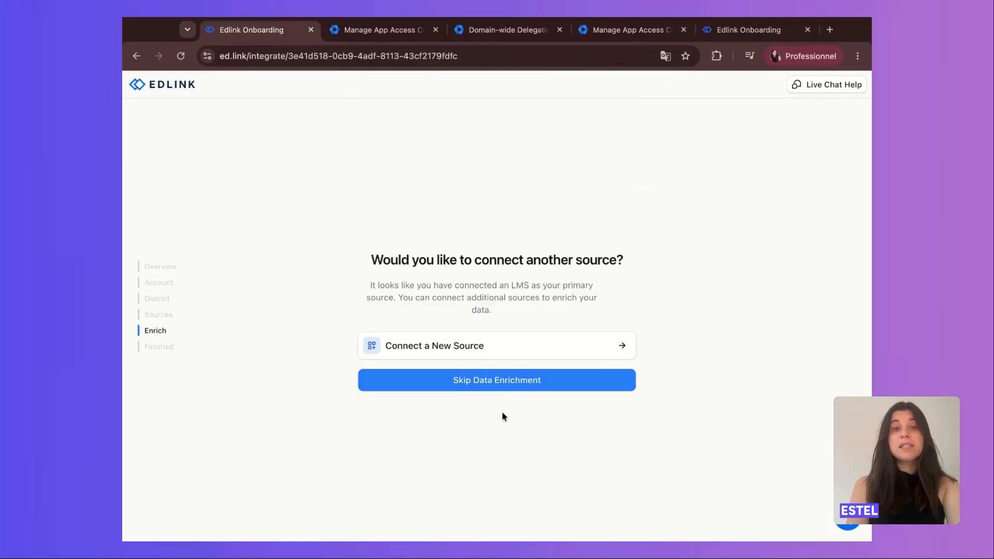
left_click(508, 381)
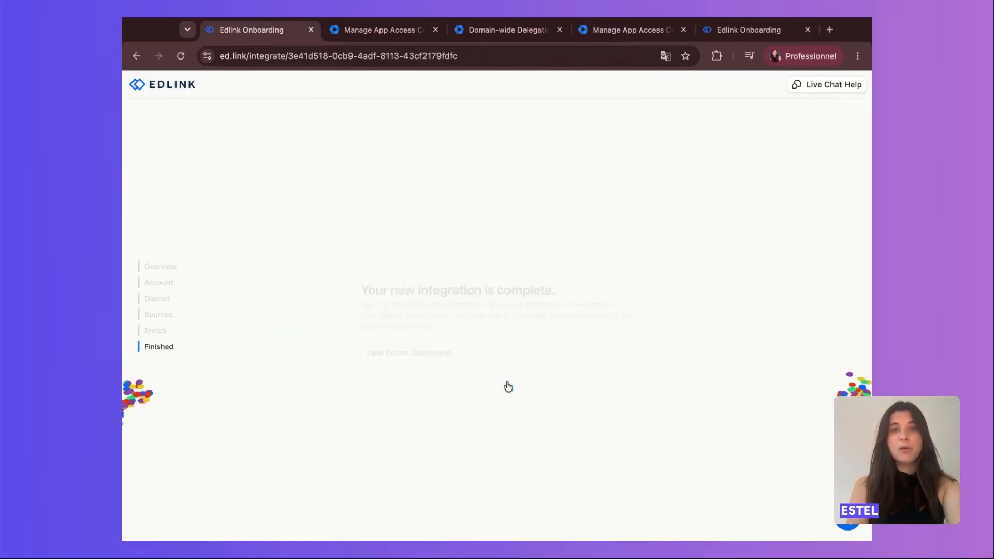